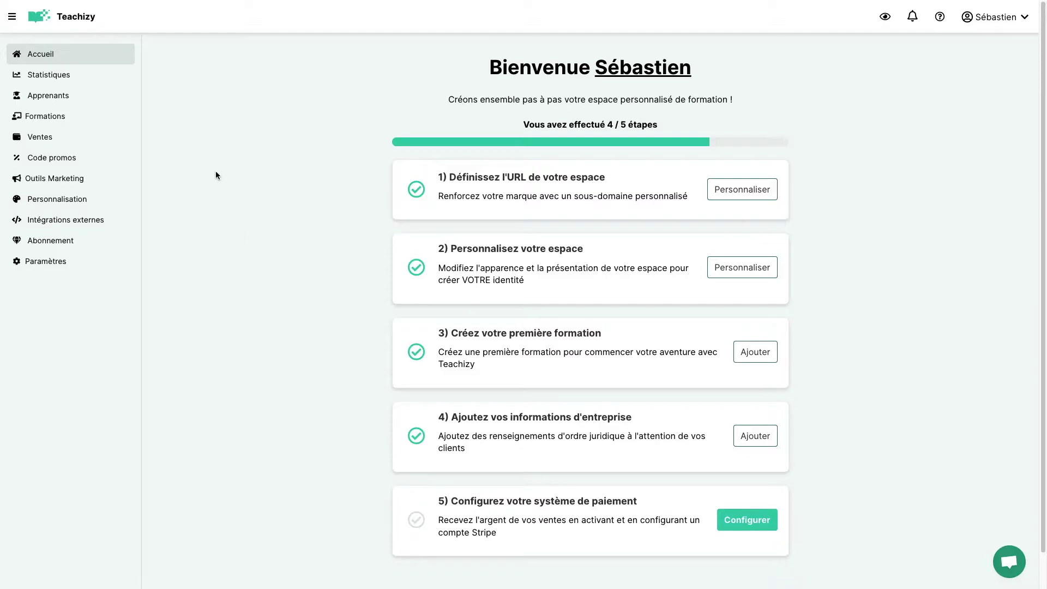
Step: Enable hot satisfaction feedback (Satisfaction à chaud) in the Espace apprenant settings of Ma formation de démo
left_click(44, 118)
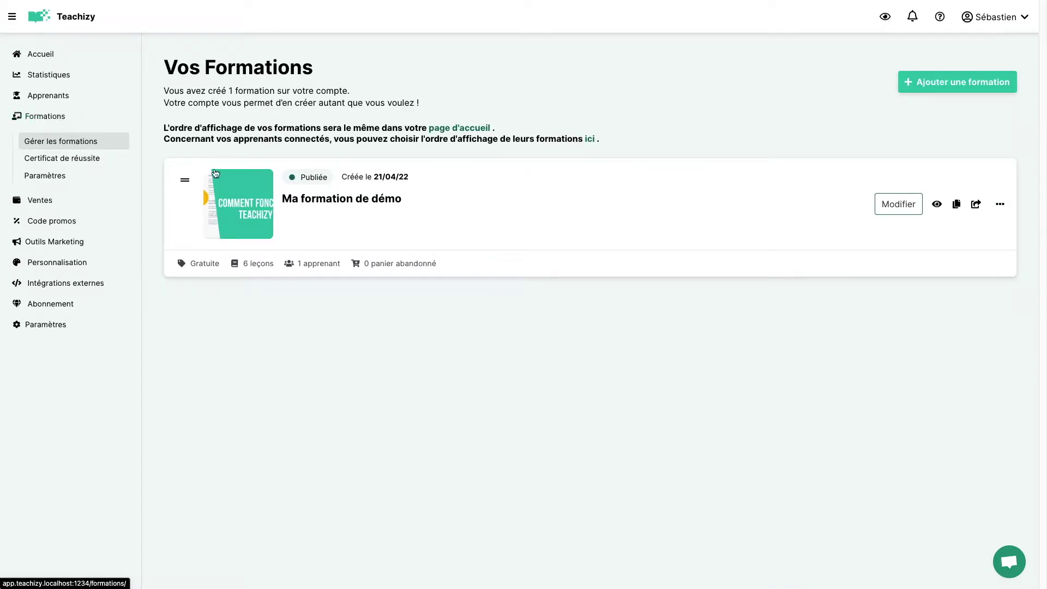
left_click(316, 199)
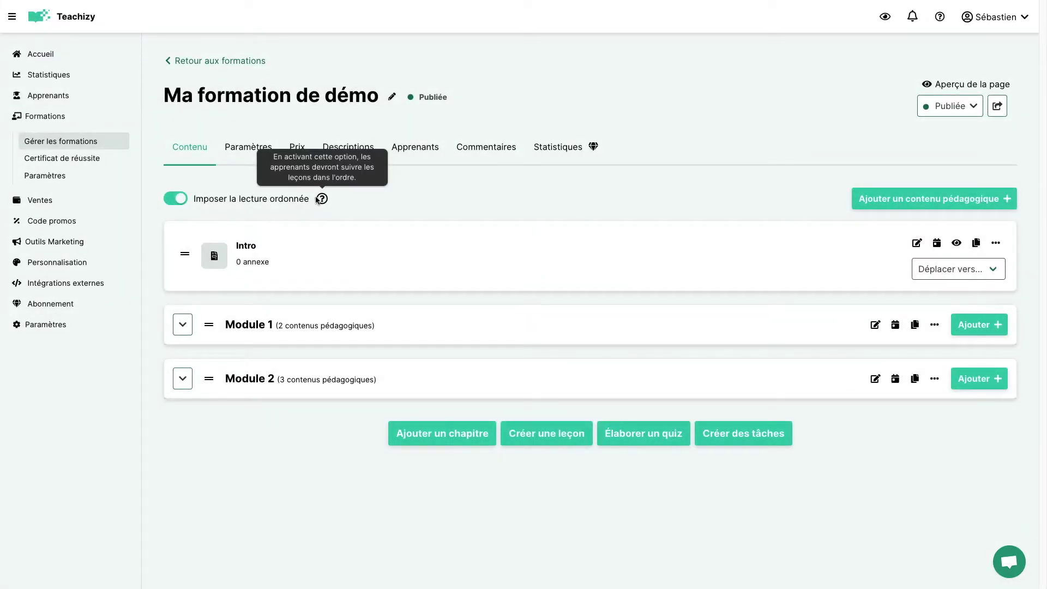
left_click(245, 156)
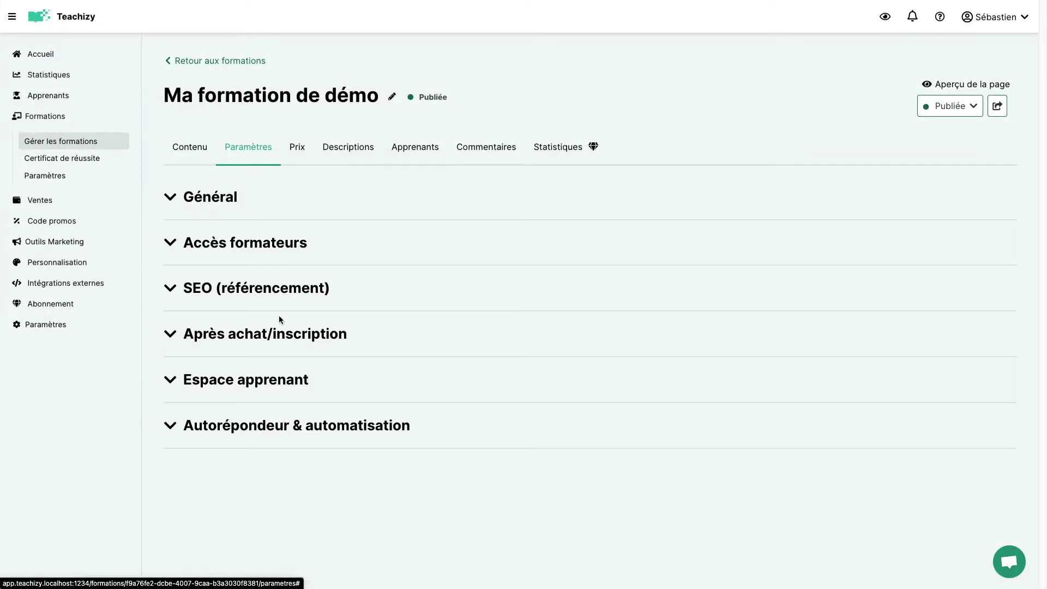
left_click(327, 380)
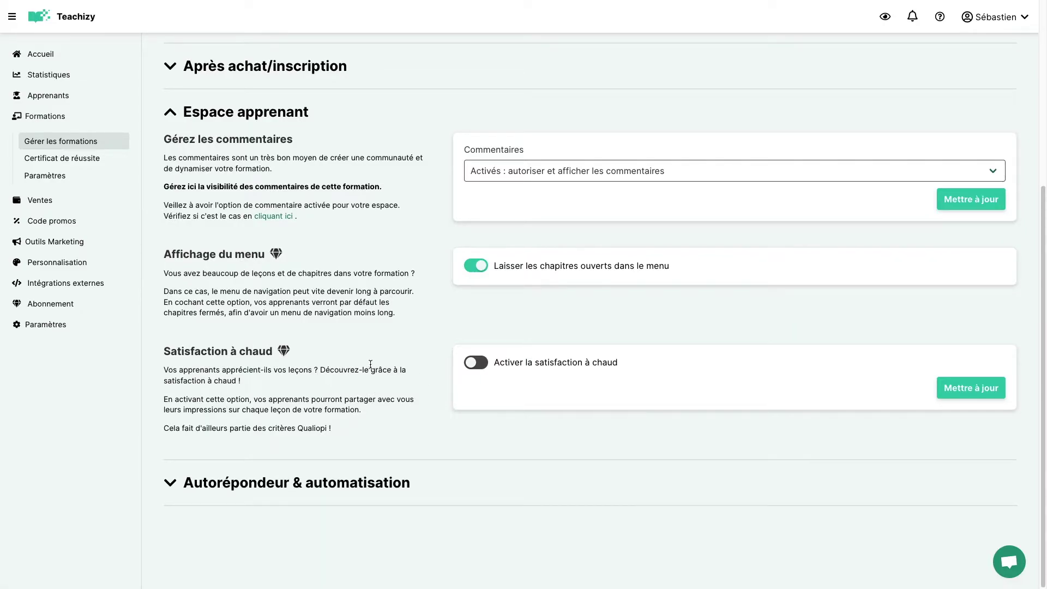
left_click(479, 365)
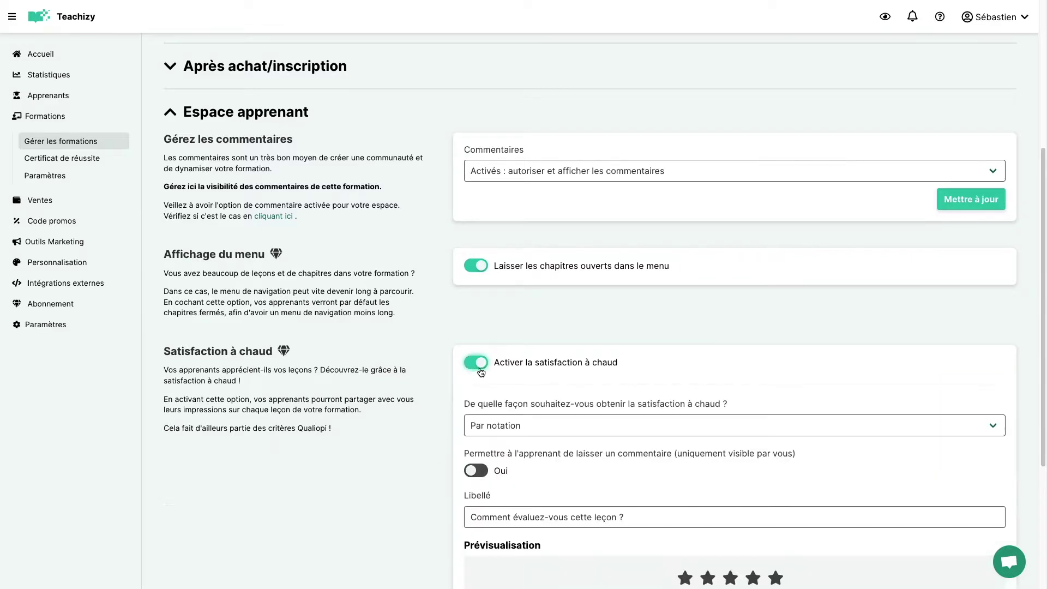
Step: Check the icon packs offered for the star rating without changing the selection
scroll(429, 393, "down", 3)
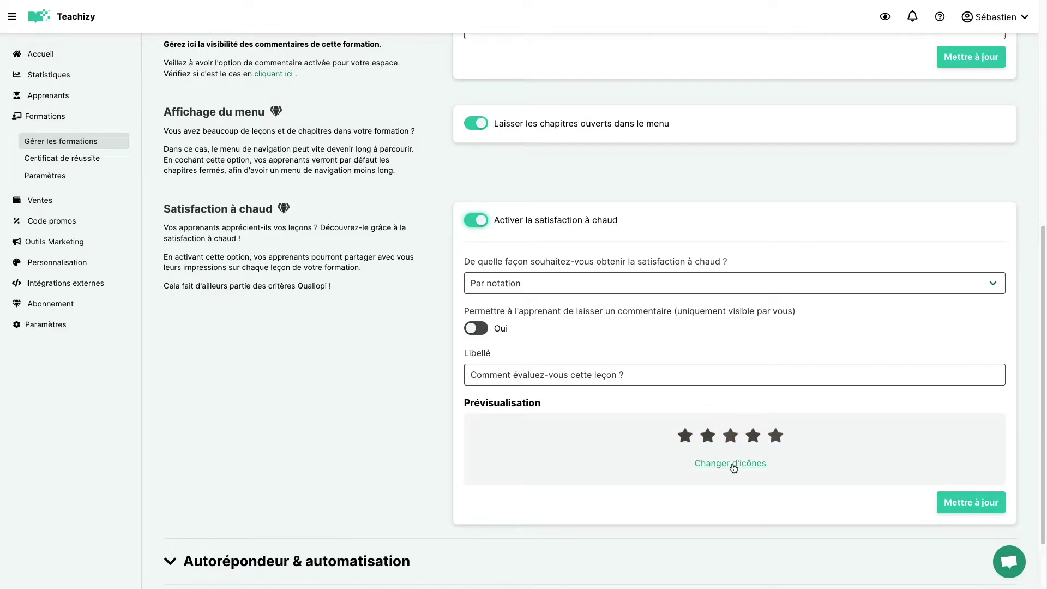
left_click(731, 463)
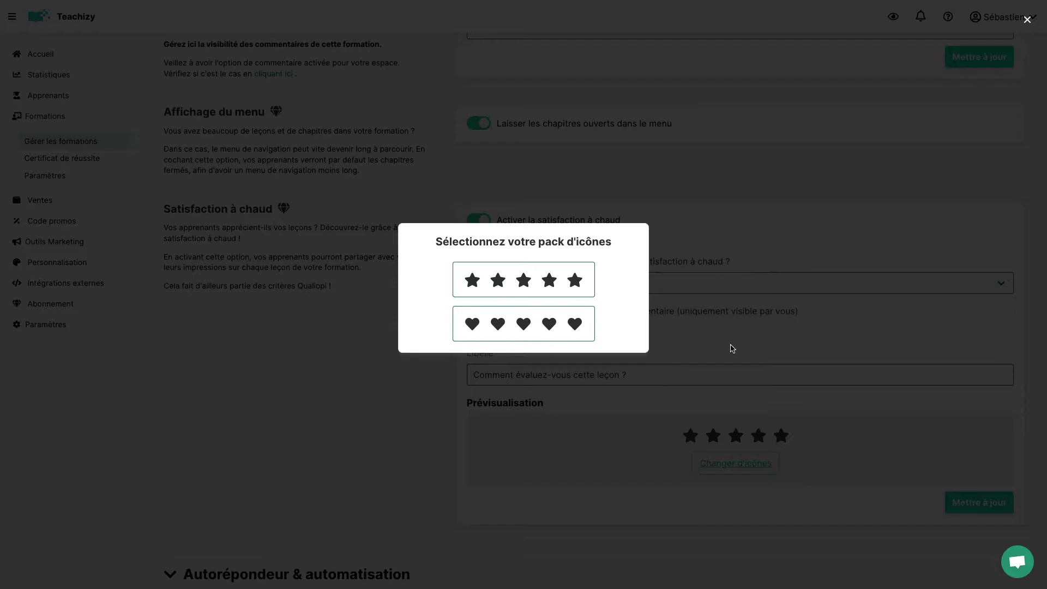
left_click(711, 333)
Step: Change the satisfaction method to Par appréciation, confirming the change, and choose the thumbs-up/thumbs-down icon pack
left_click(546, 292)
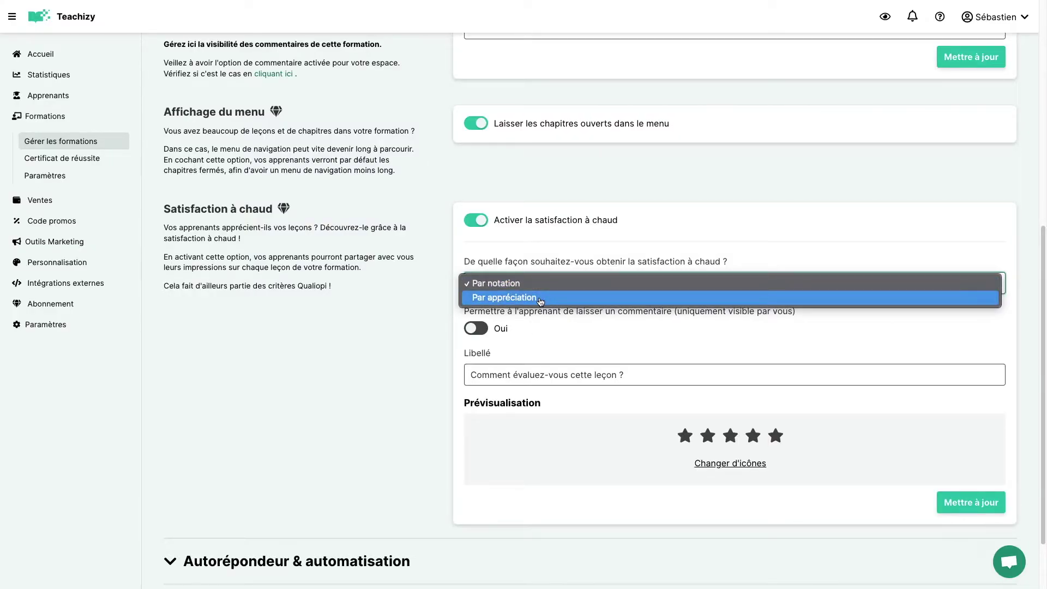
left_click(540, 298)
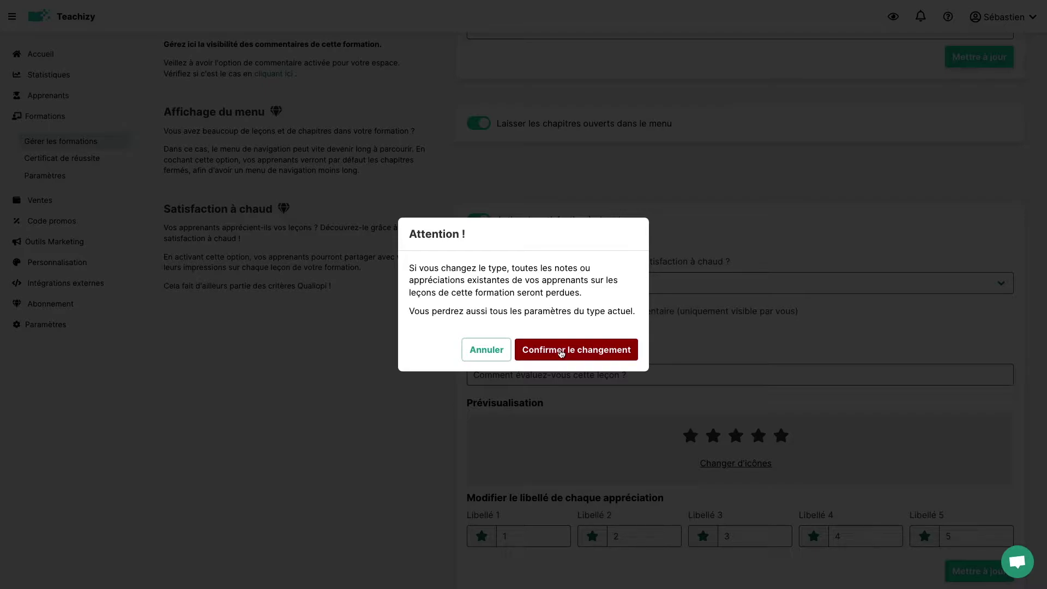
left_click(561, 351)
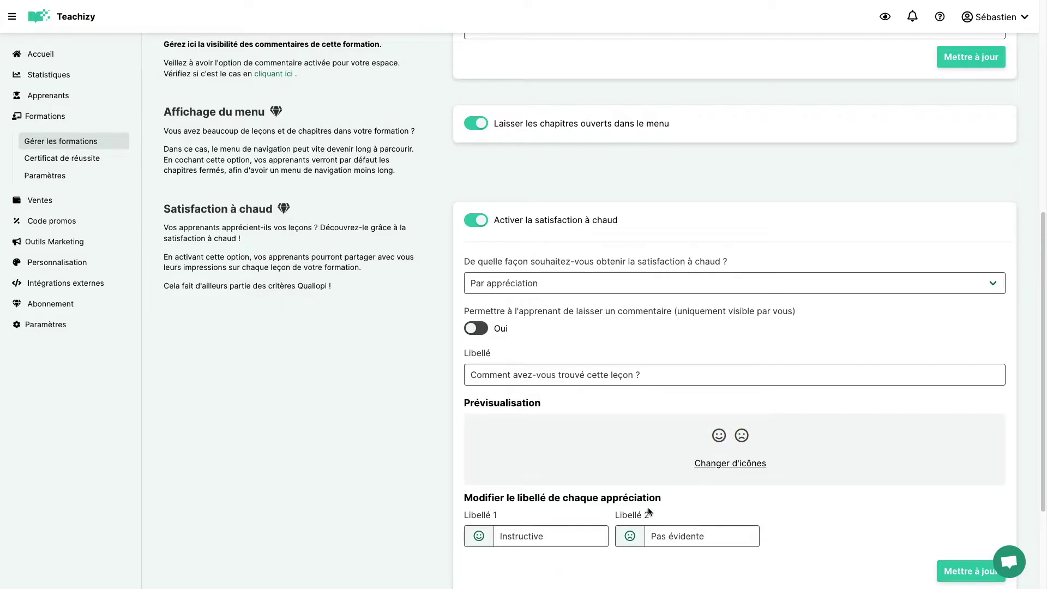
left_click(663, 527)
left_click(729, 463)
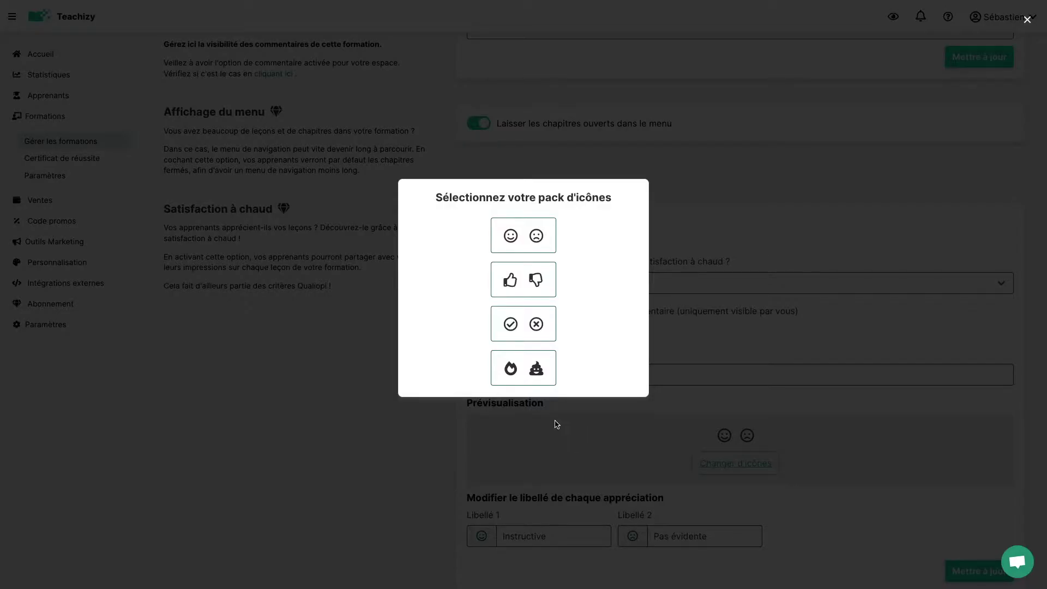
left_click(523, 280)
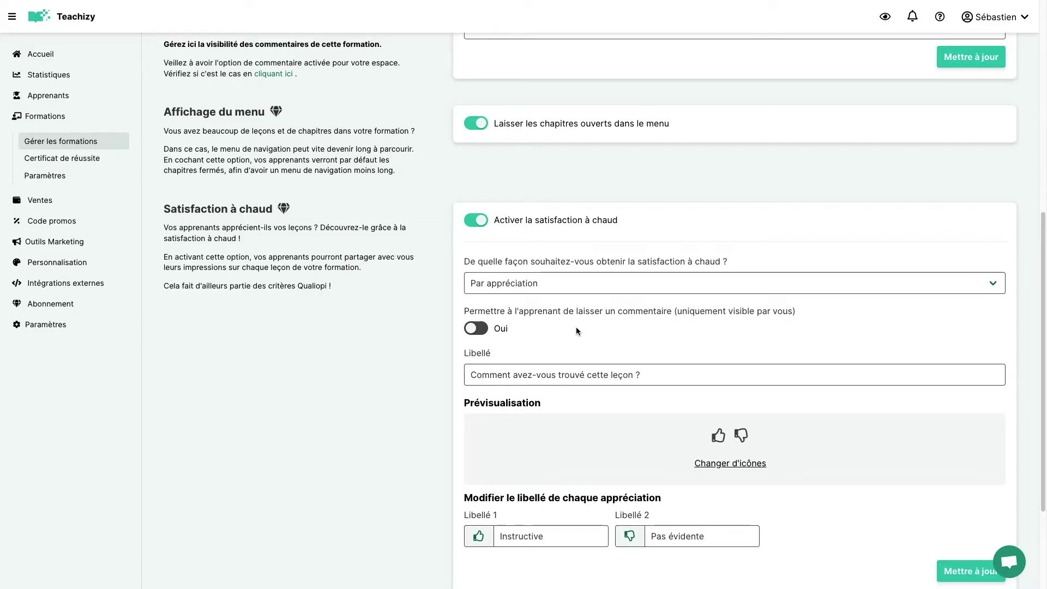
Step: Allow learners to leave a comment with their feedback and save the satisfaction settings
left_click(482, 328)
left_click(478, 368)
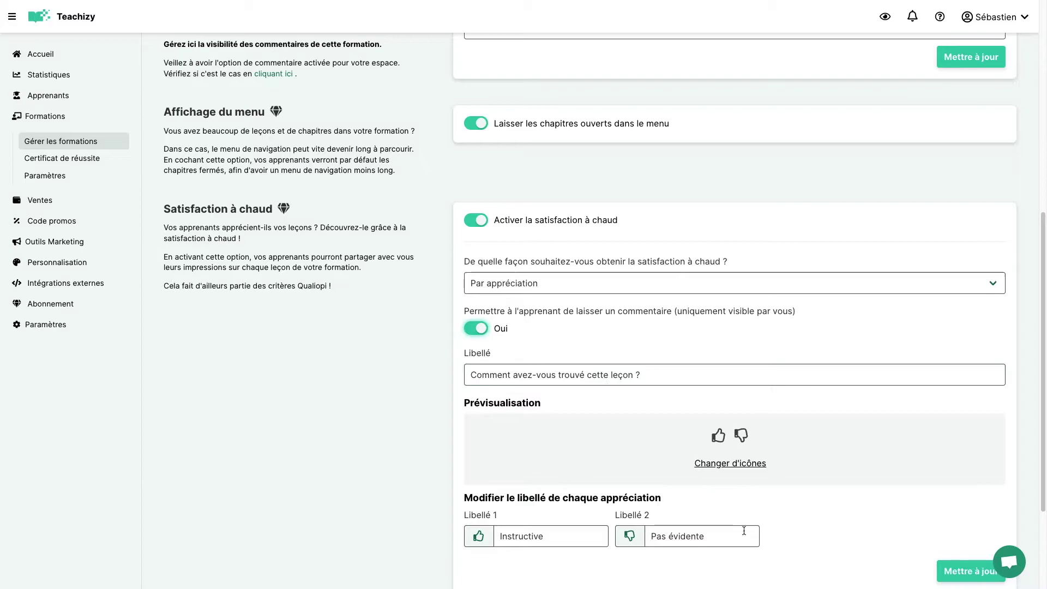
left_click(963, 574)
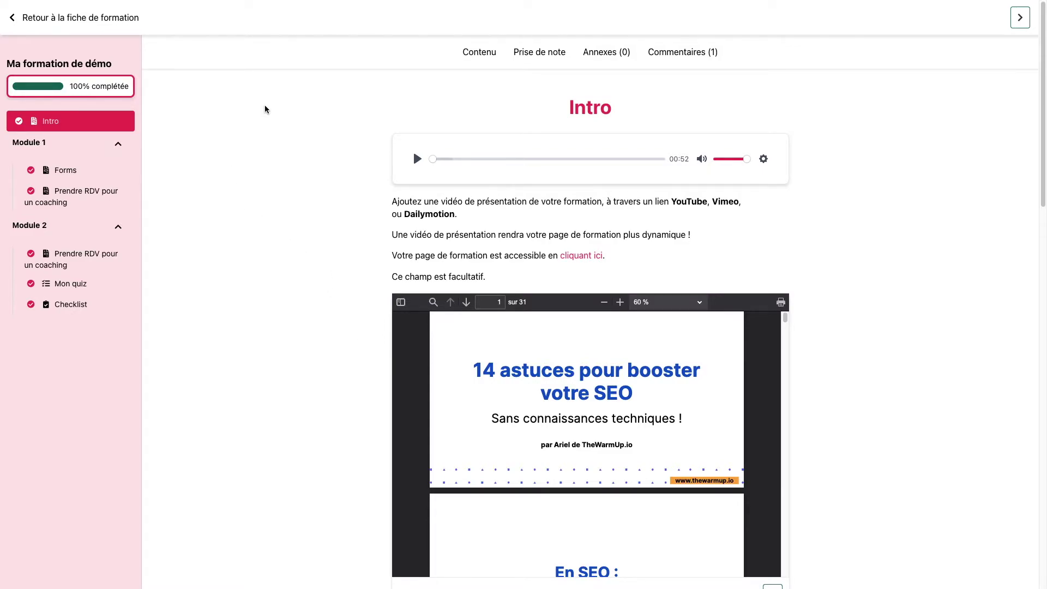
Step: Reload the learner's Intro lesson and submit a thumbs-up reaction with the comment "Mon petit commentaire"
key("super+r")
scroll(321, 174, "down", 20)
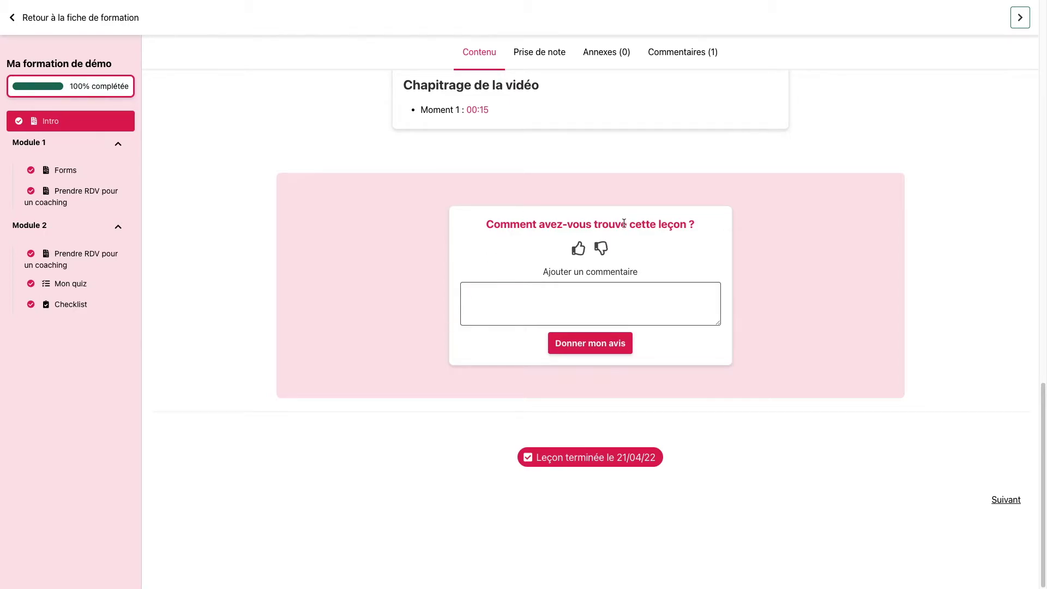
left_click(578, 248)
left_click(563, 301)
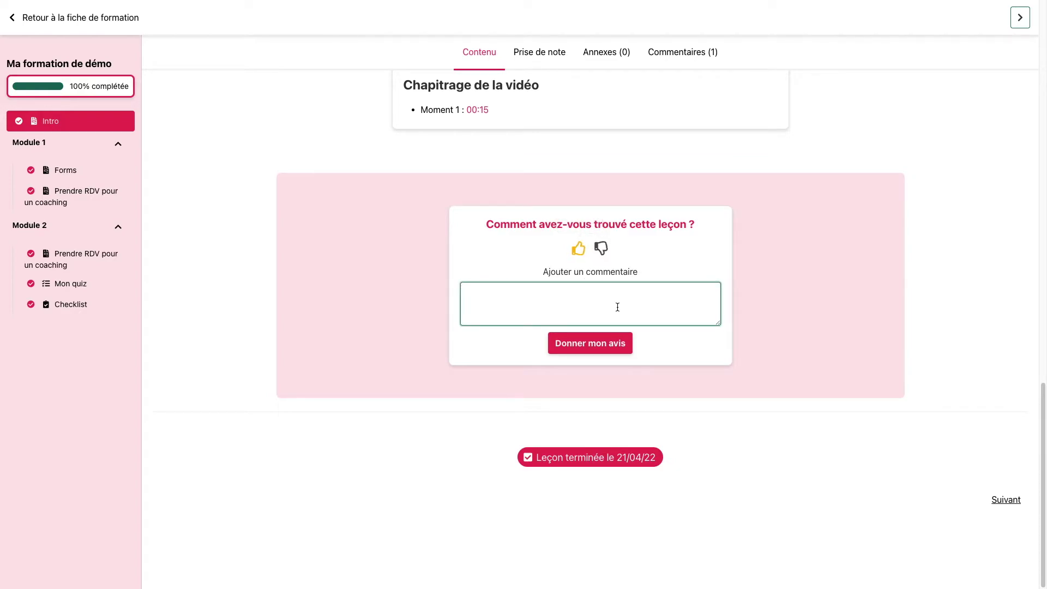
type("Mon petit commentaire")
left_click(594, 348)
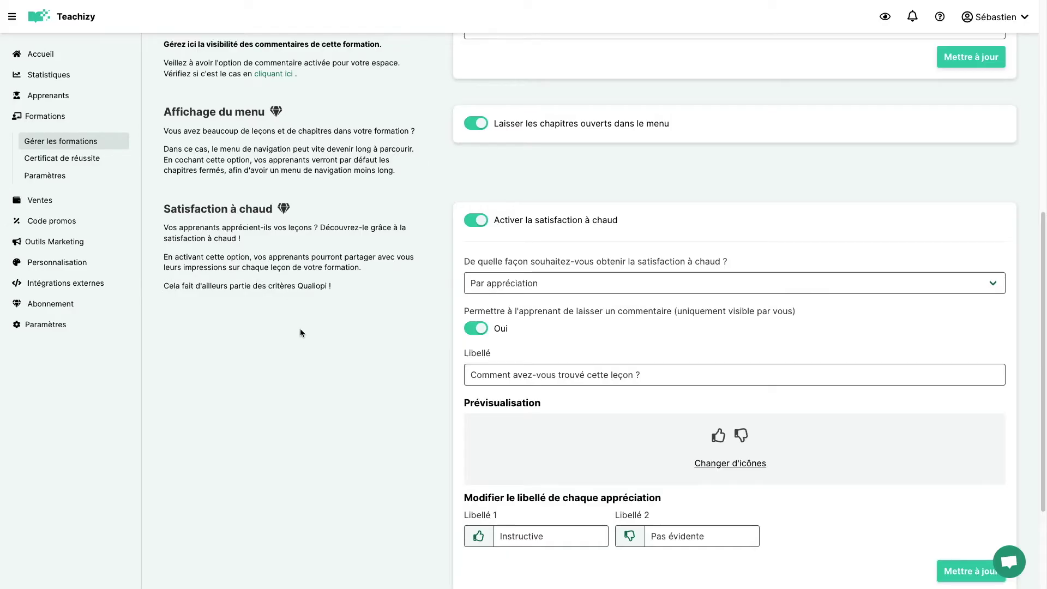
Step: Examine the list of learner reactions on the Intro lesson in the course content, including the comment, and close it
scroll(300, 329, "up", 5)
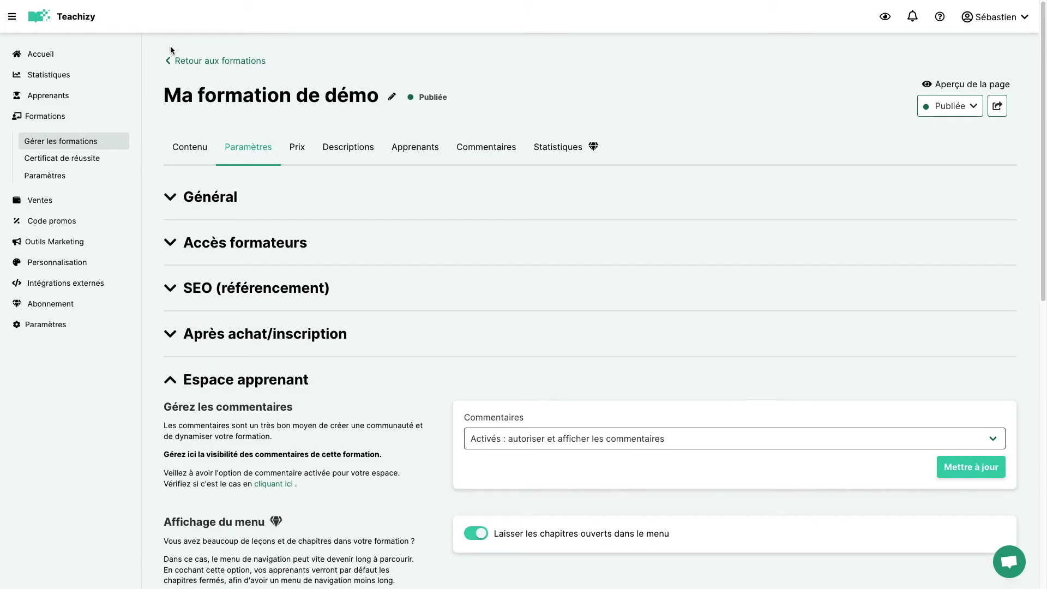
left_click(247, 141)
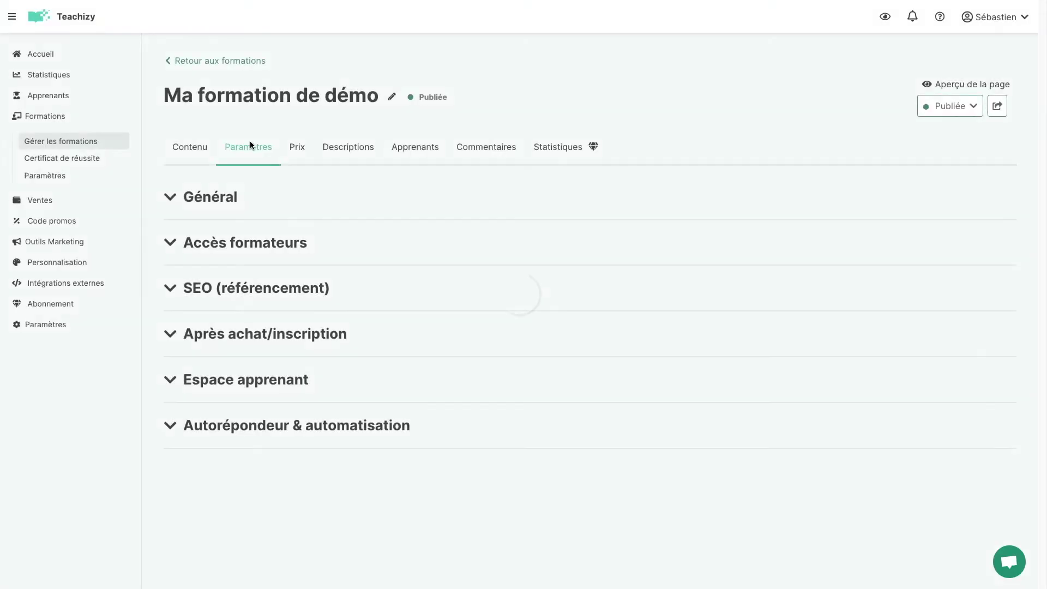
left_click(192, 147)
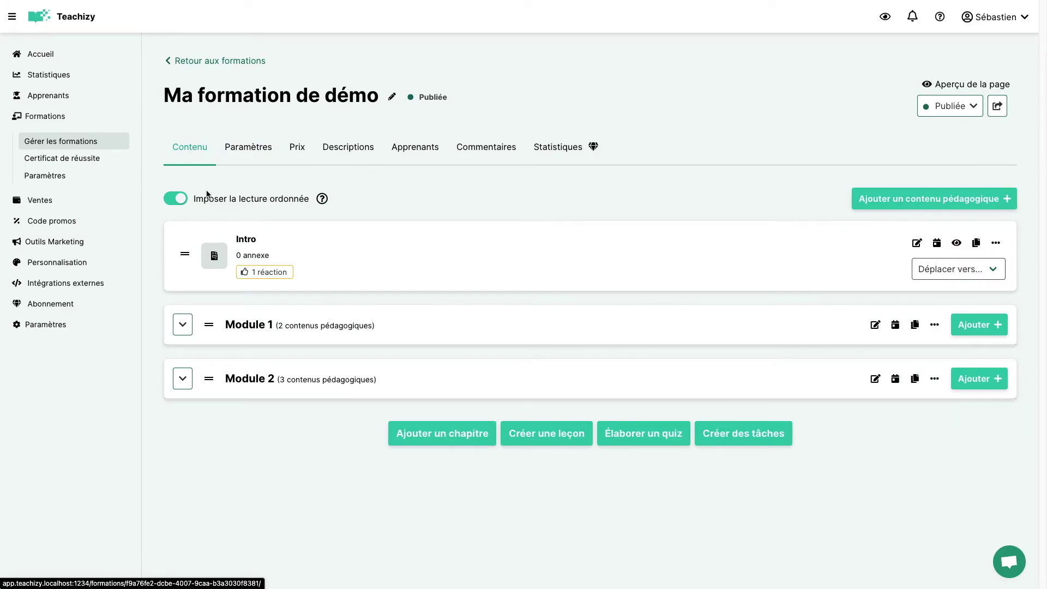
left_click(271, 274)
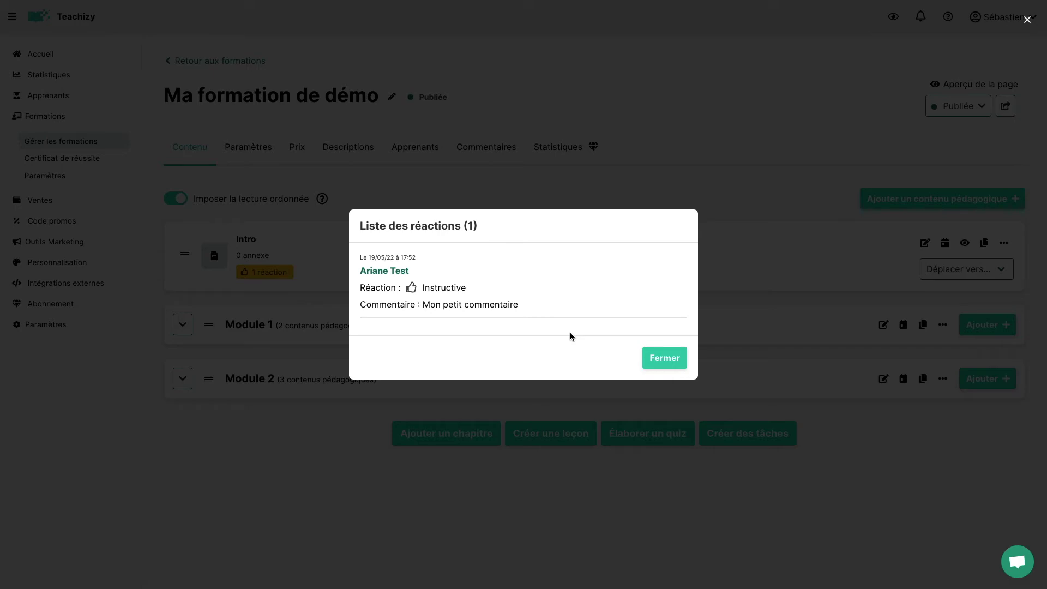
left_click_drag(423, 304, 591, 303)
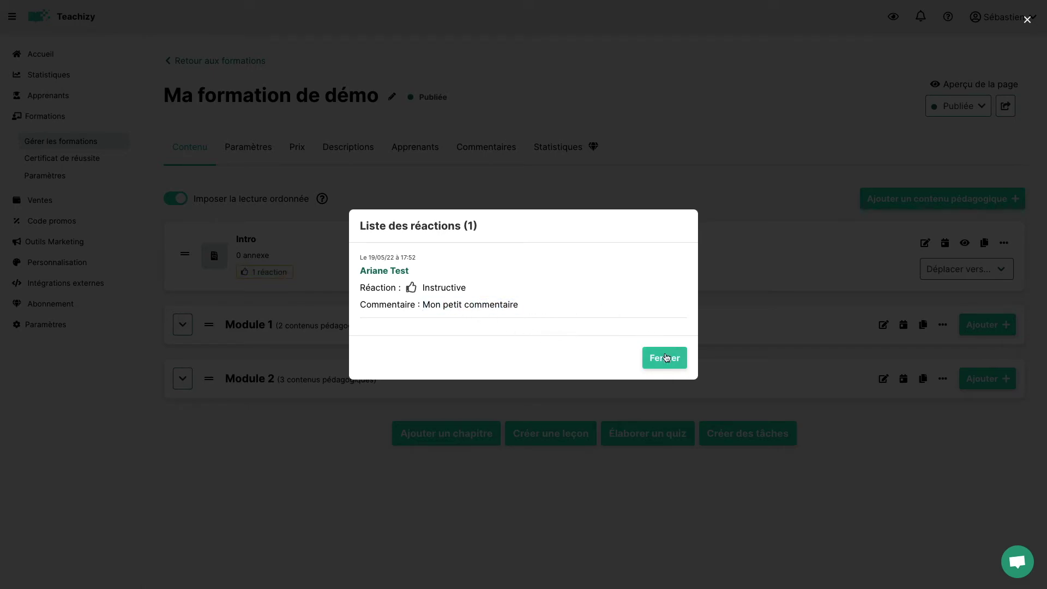
left_click(670, 358)
Step: Switch the course's satisfaction method to Par notation, confirm the change and save the settings
left_click(241, 148)
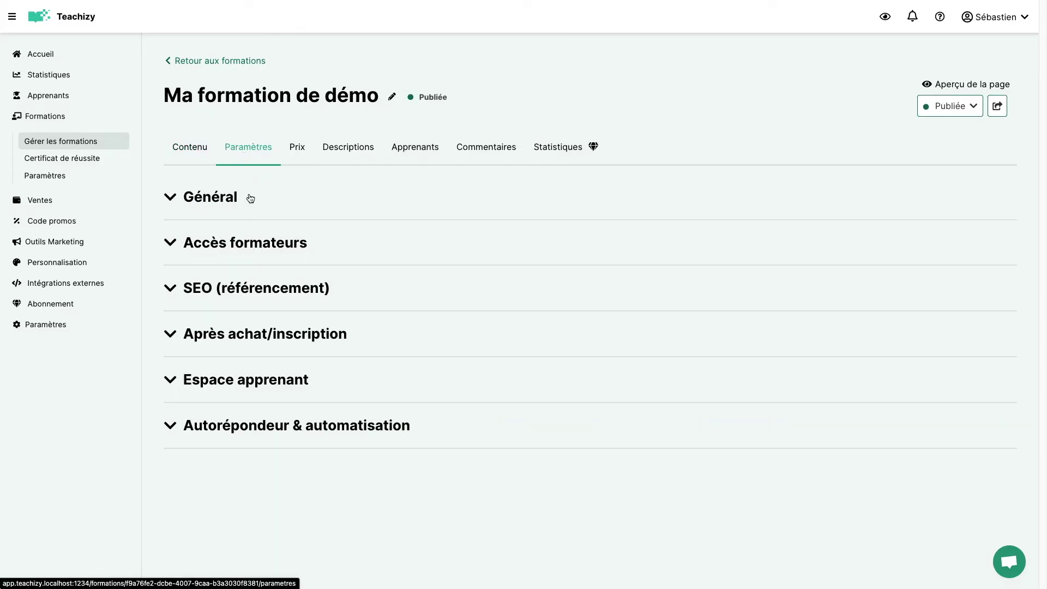
left_click(254, 378)
scroll(309, 327, "down", 4)
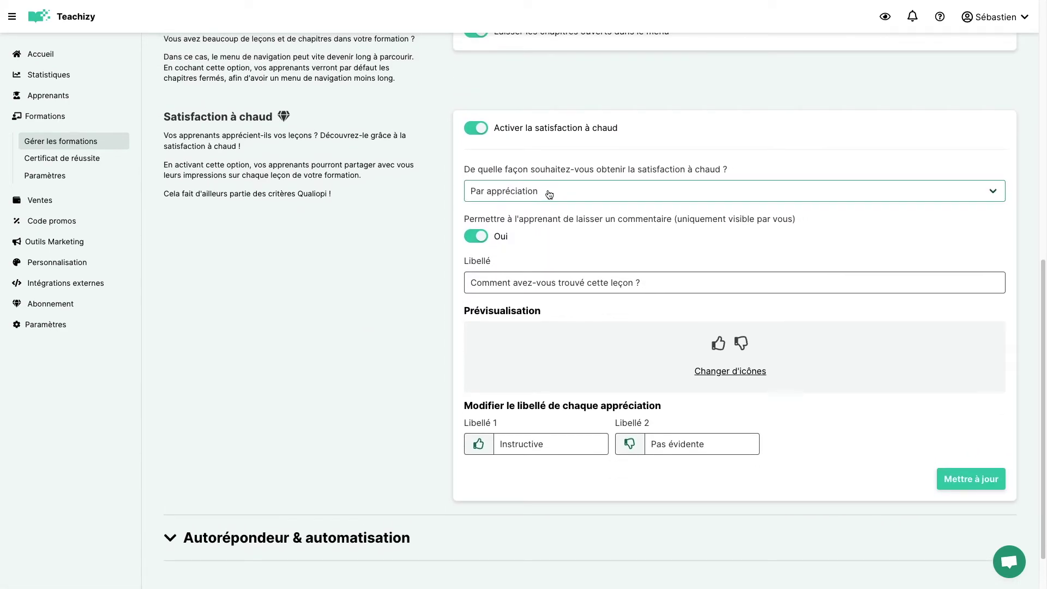
left_click(550, 192)
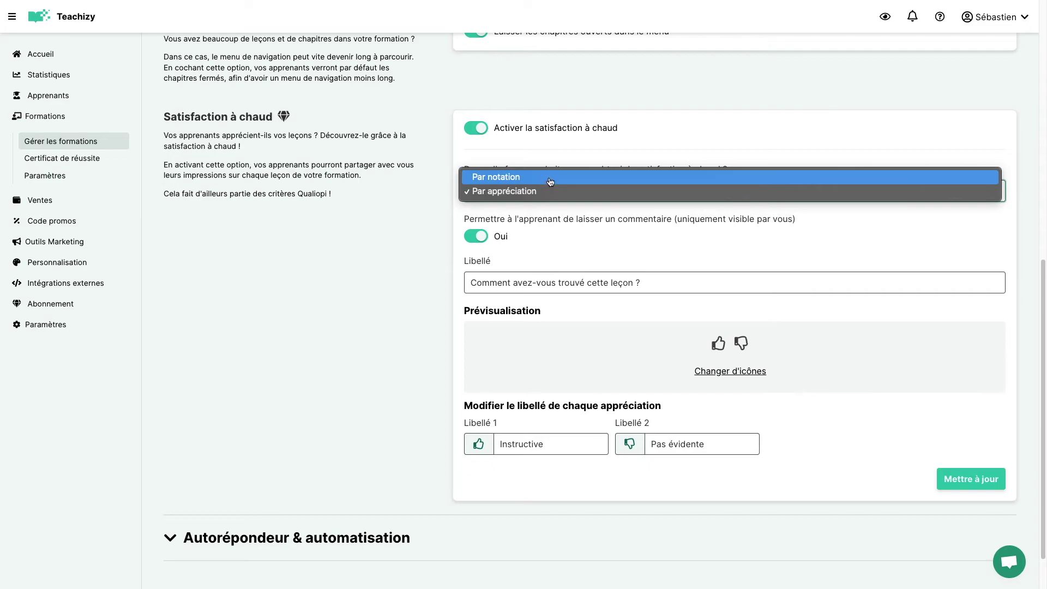
left_click(549, 178)
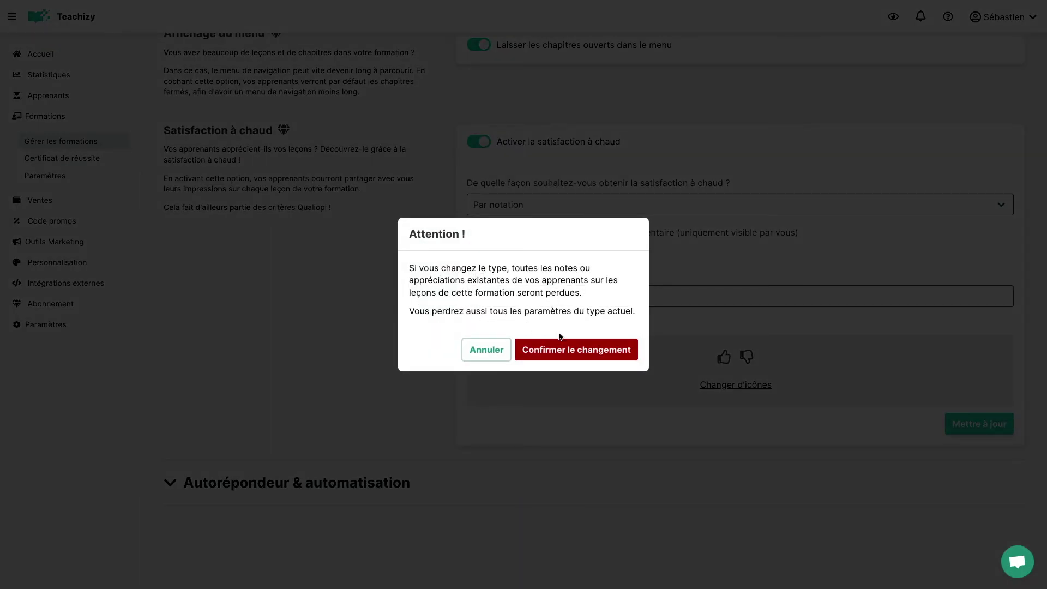
left_click(569, 352)
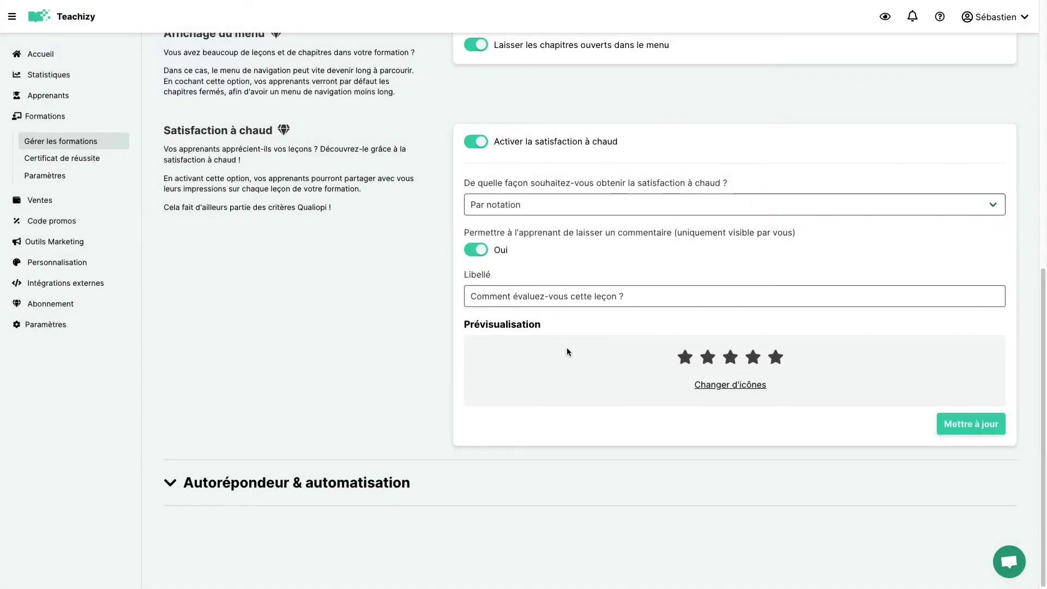
left_click(970, 425)
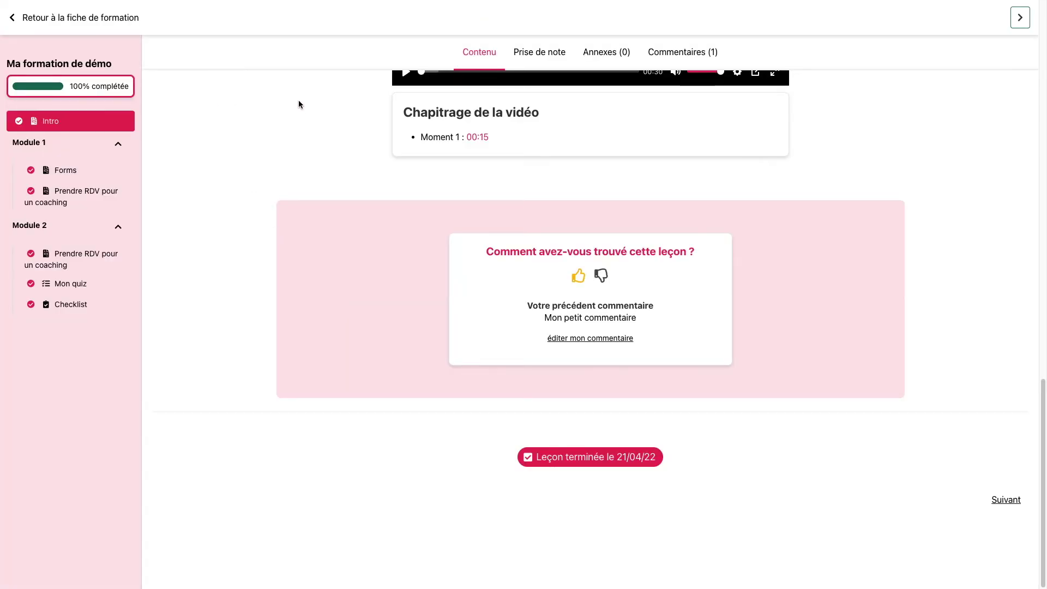
Step: Reload the learner's Intro lesson and submit a four-star rating with the comment "Remettre mon commentaire"
key("super+r")
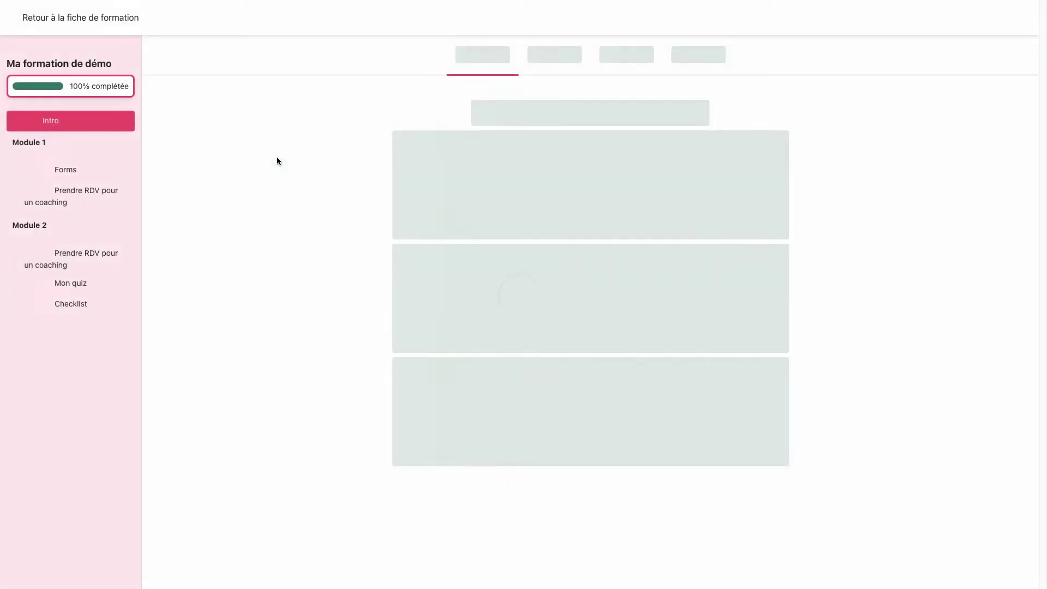
scroll(281, 165, "down", 20)
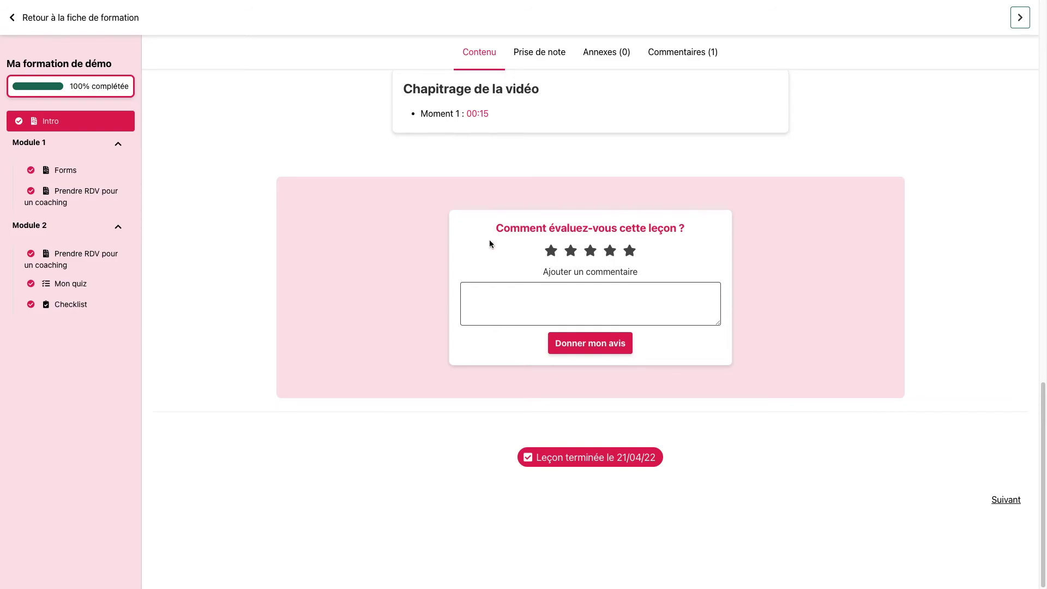
left_click(611, 255)
left_click(601, 305)
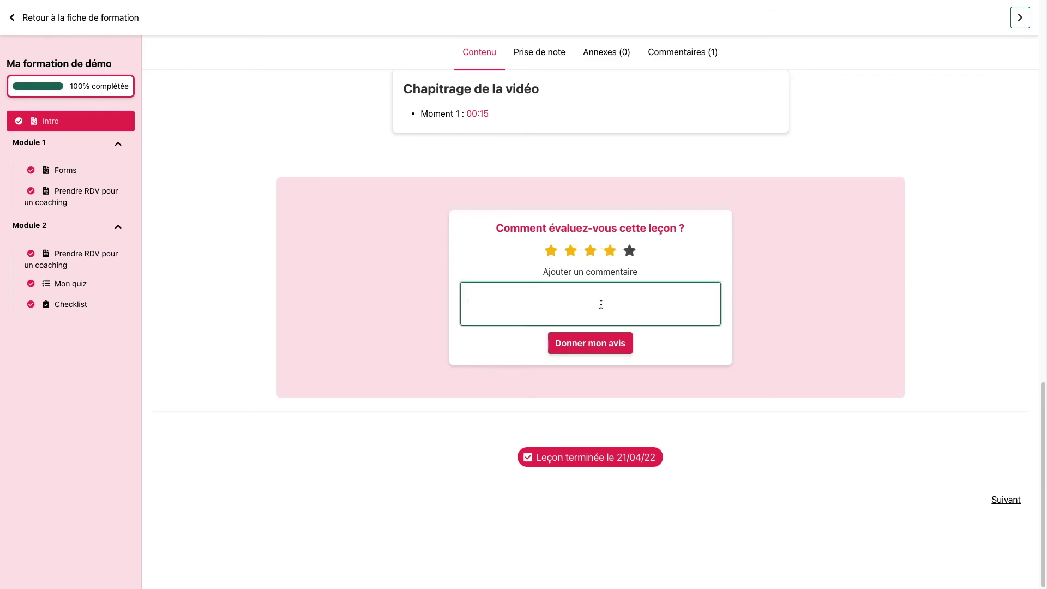
type("Remettre mon commentaire")
left_click(589, 346)
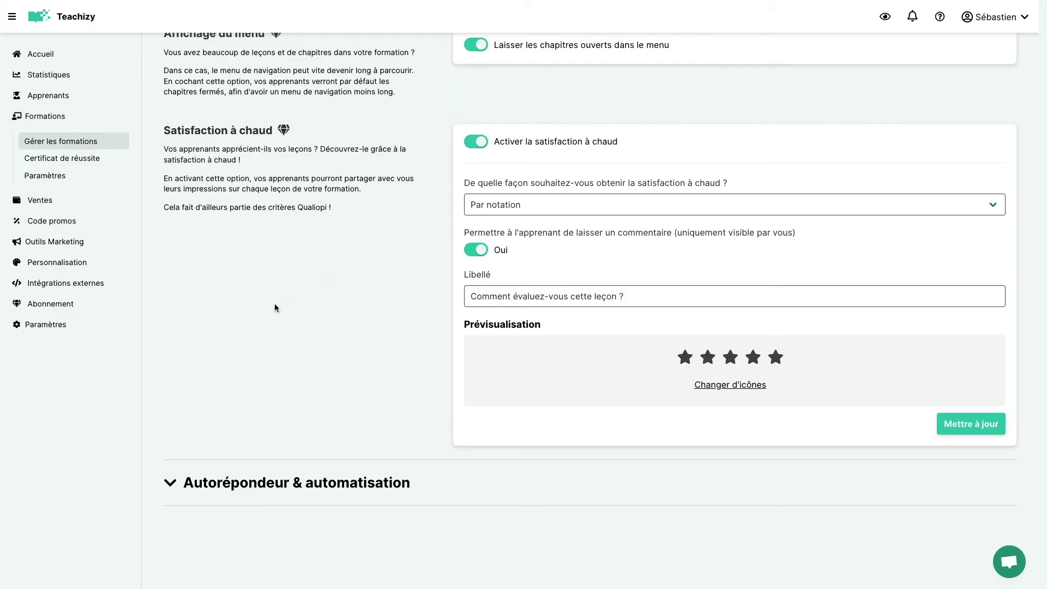
Step: Review the star rating and comment submitted for the Intro lesson in the course content, and close the list
scroll(275, 300, "up", 10)
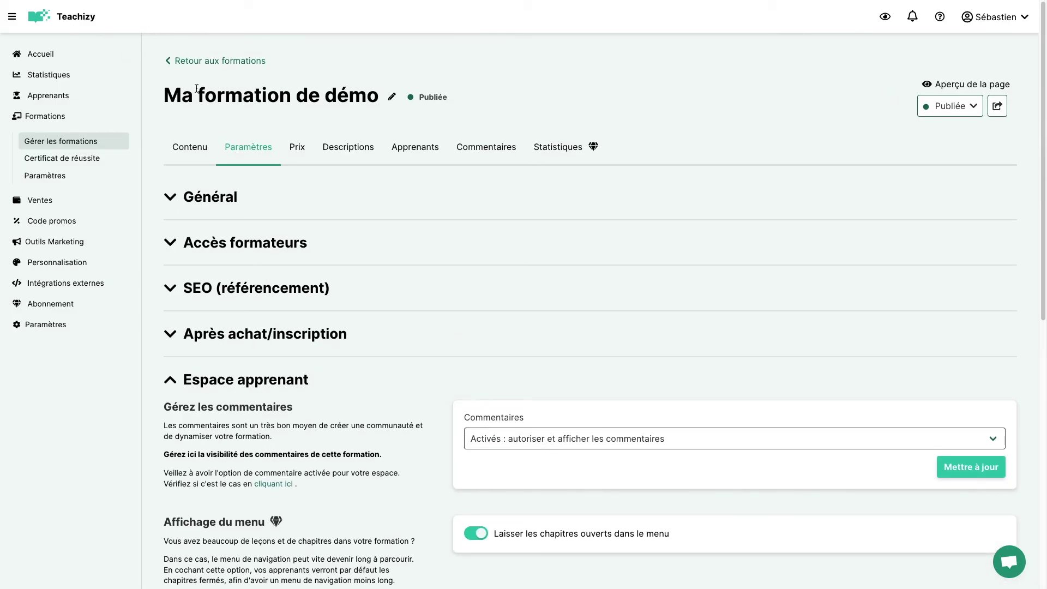
left_click(243, 147)
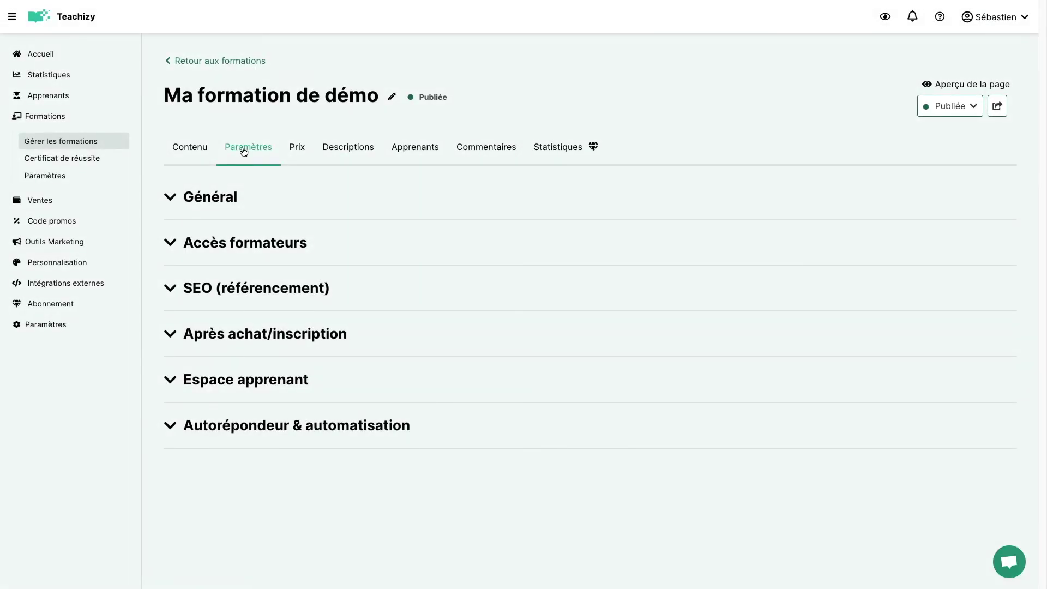
left_click(190, 150)
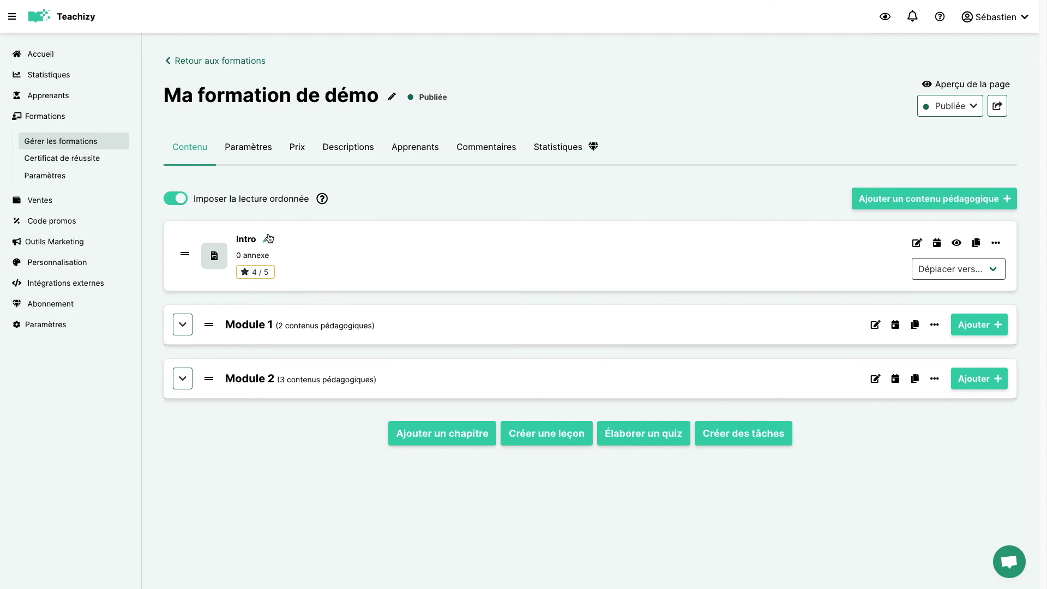
left_click(264, 279)
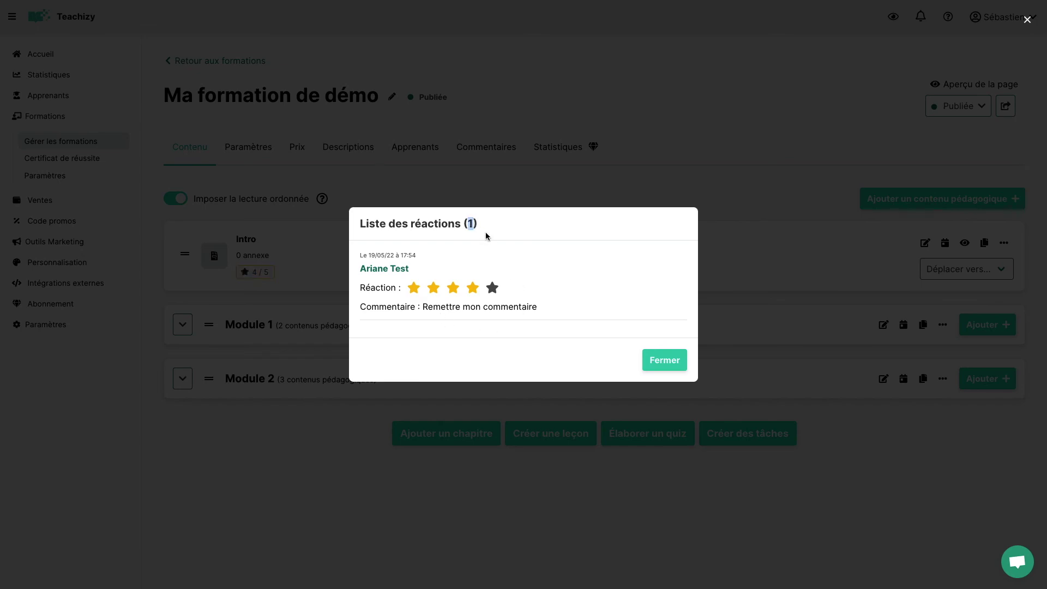
left_click(685, 361)
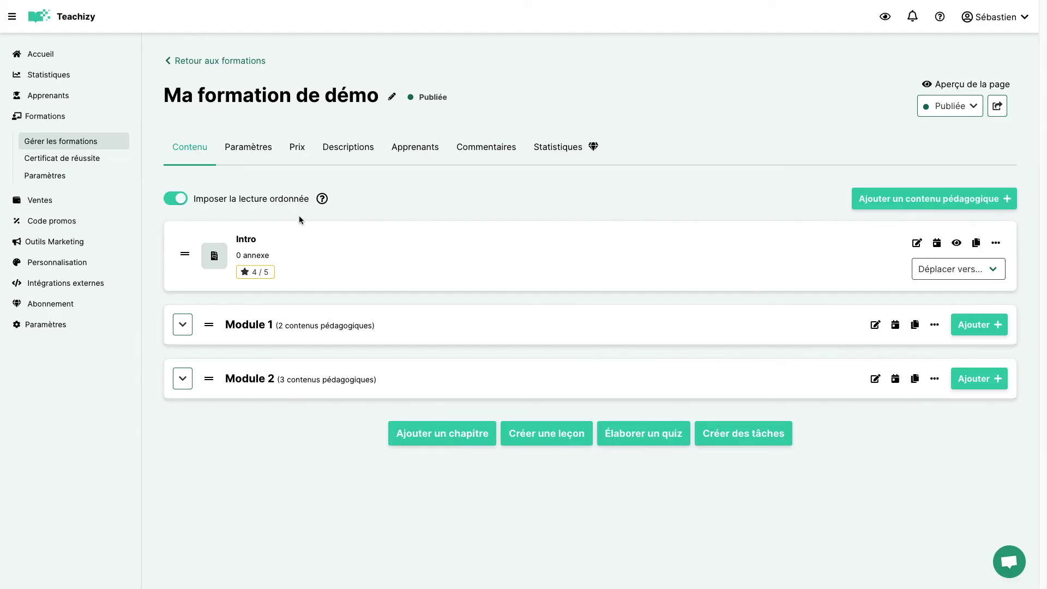